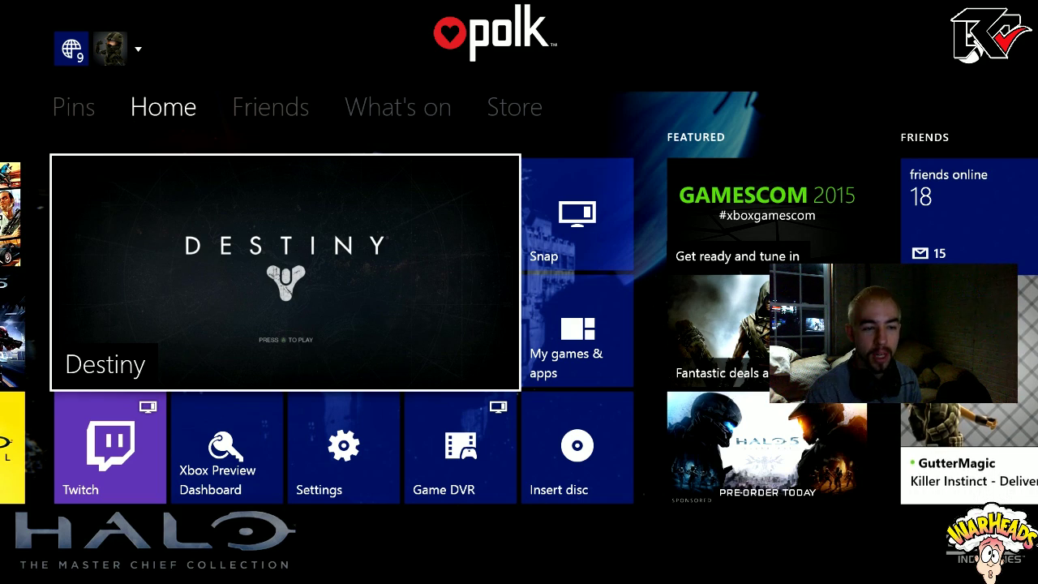
Browse the list of snappable apps and snap Twitch beside the Destiny title screen
key("Return")
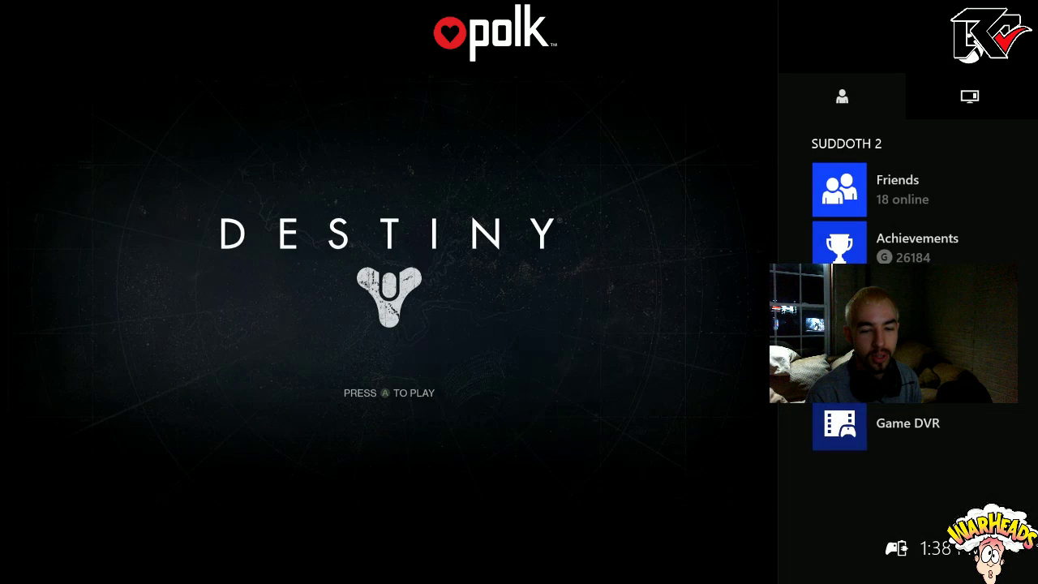
key("Right")
key("Down")
key("Down")
key("Down")
key("Down")
key("Down")
key("Down")
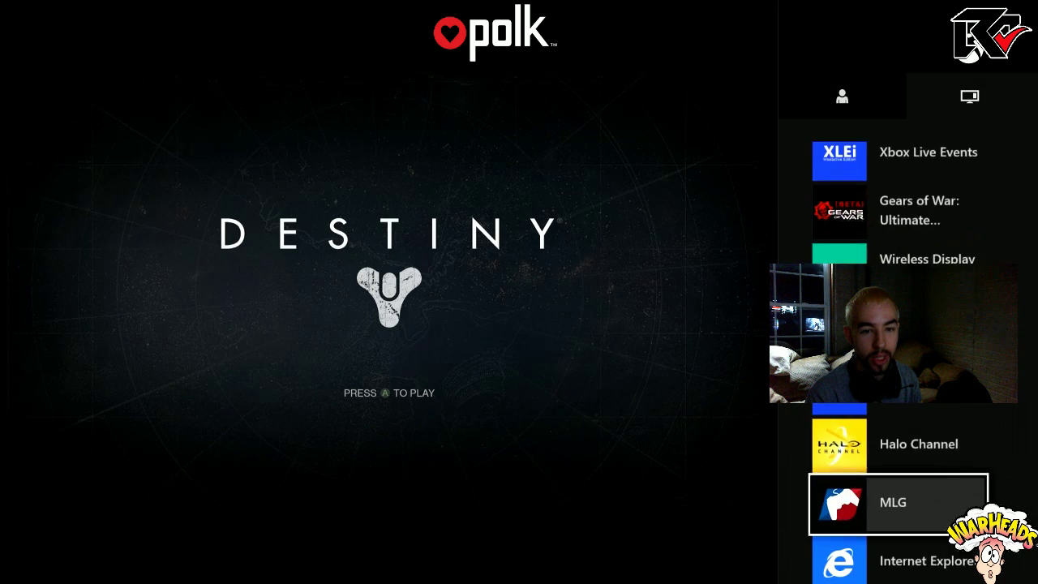
key("Up")
key("Up")
key("Up")
key("Up")
key("Up")
key("Up")
key("Up")
key("Up")
key("Up")
key("Up")
key("Up")
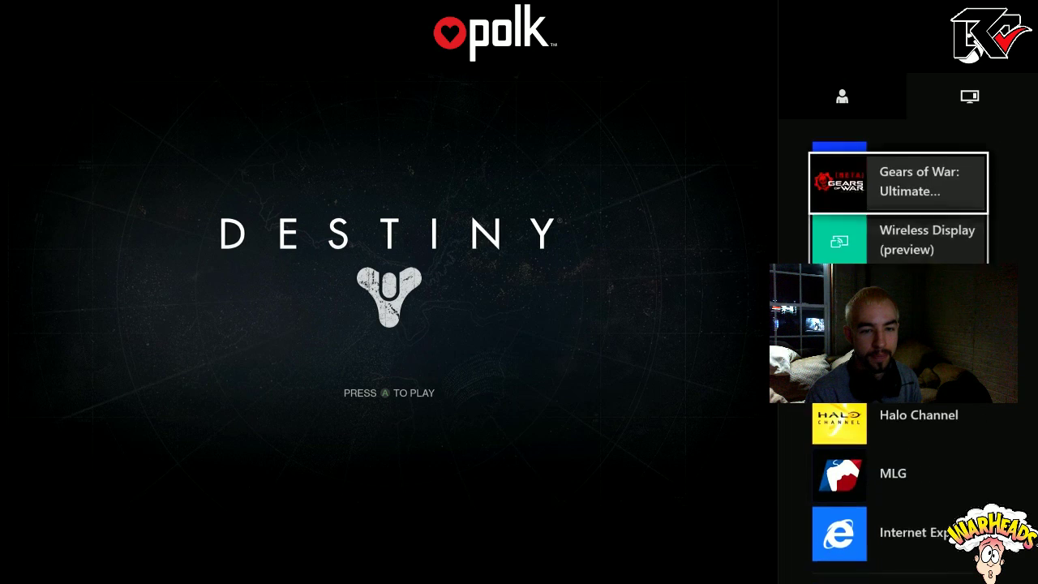
key("Down")
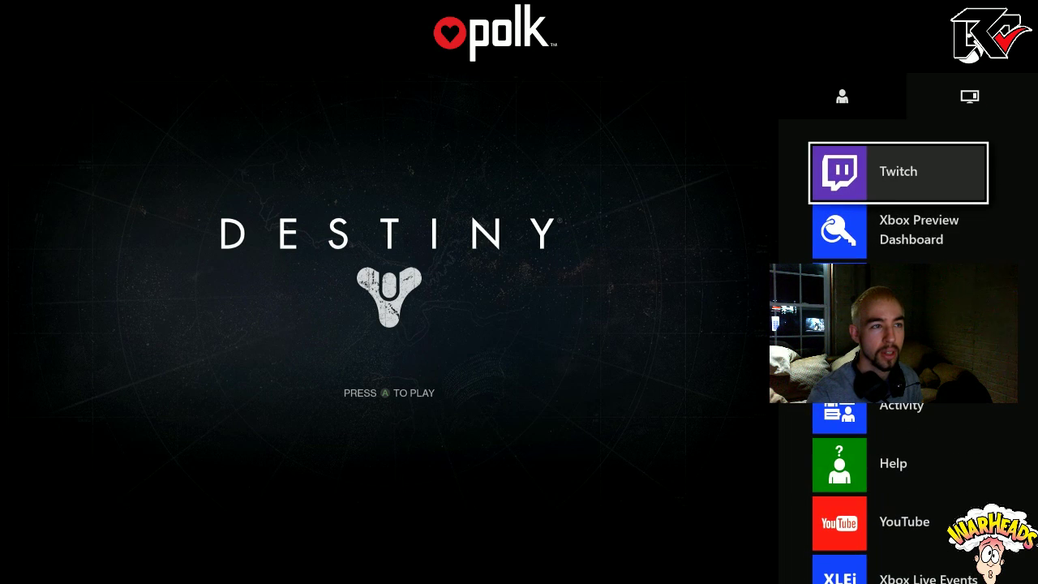
key("Return")
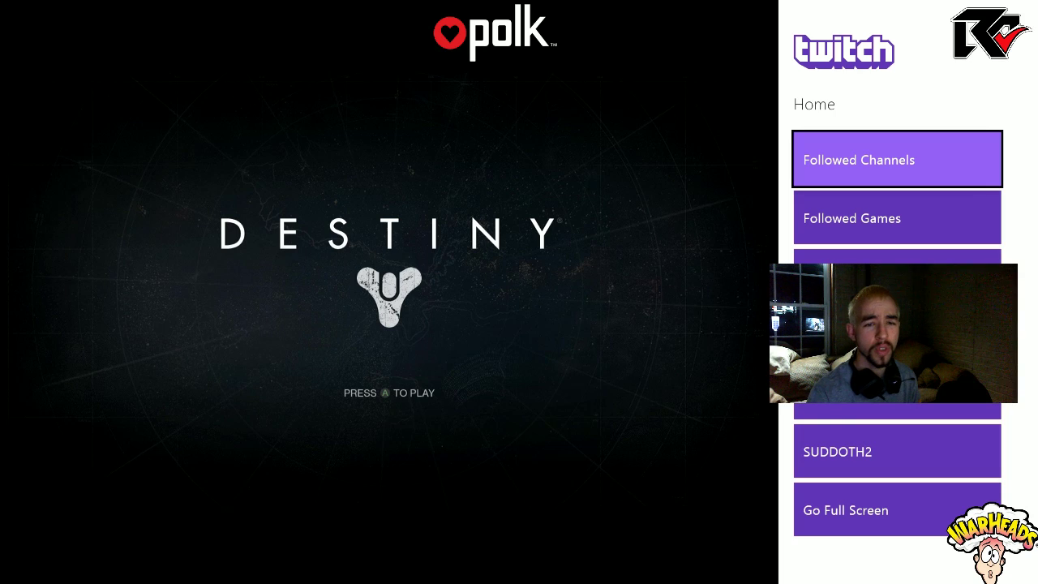
Go through the snapped Twitch home options as far as Go Full Screen, without opening any
key("Down")
key("Down")
key("Down")
key("Down")
key("Down")
key("Down")
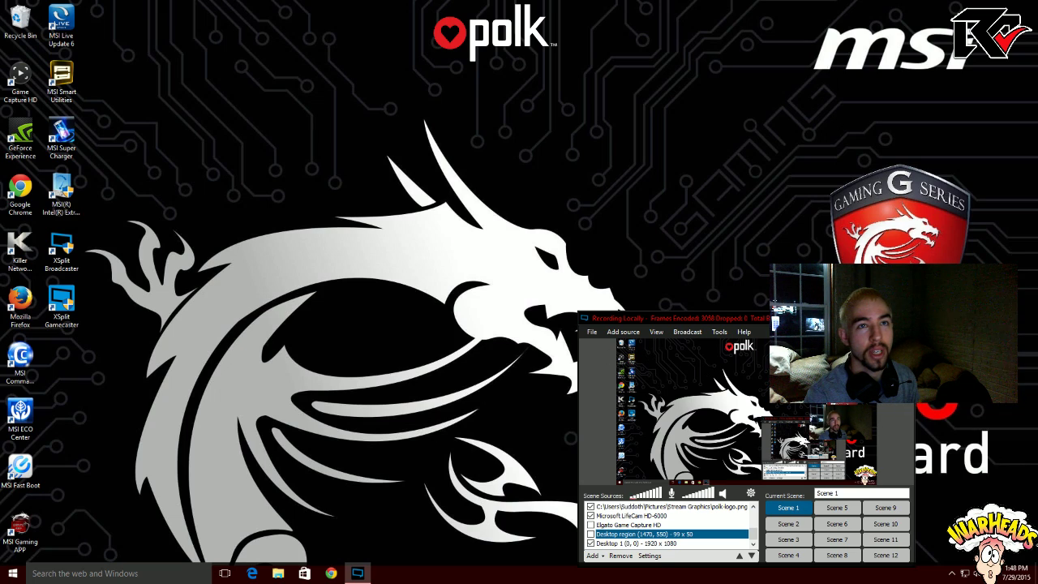
Show the bare Windows desktop and look over the Start menu before dismissing it
key("super+d")
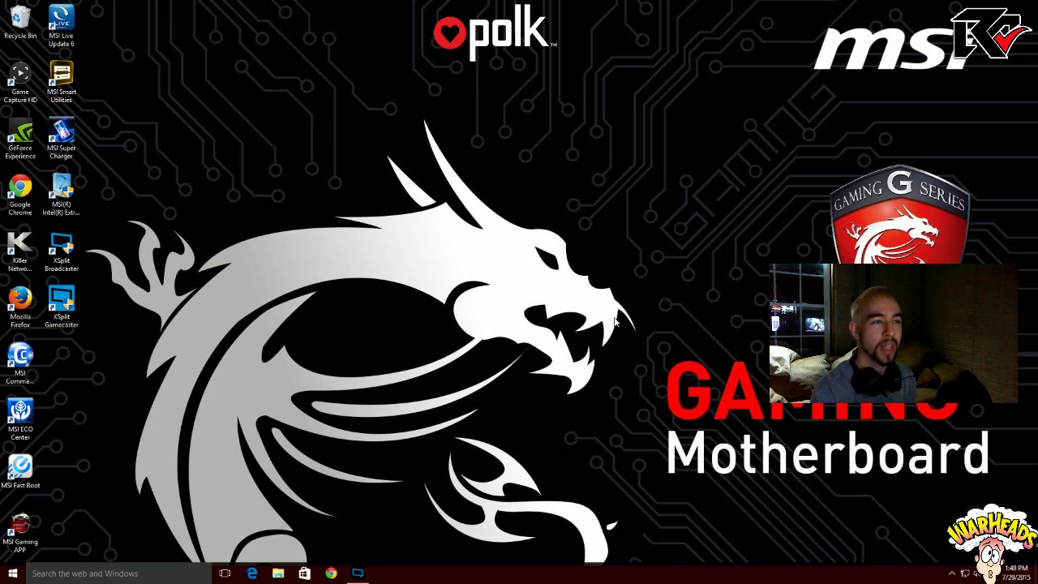
left_click(13, 573)
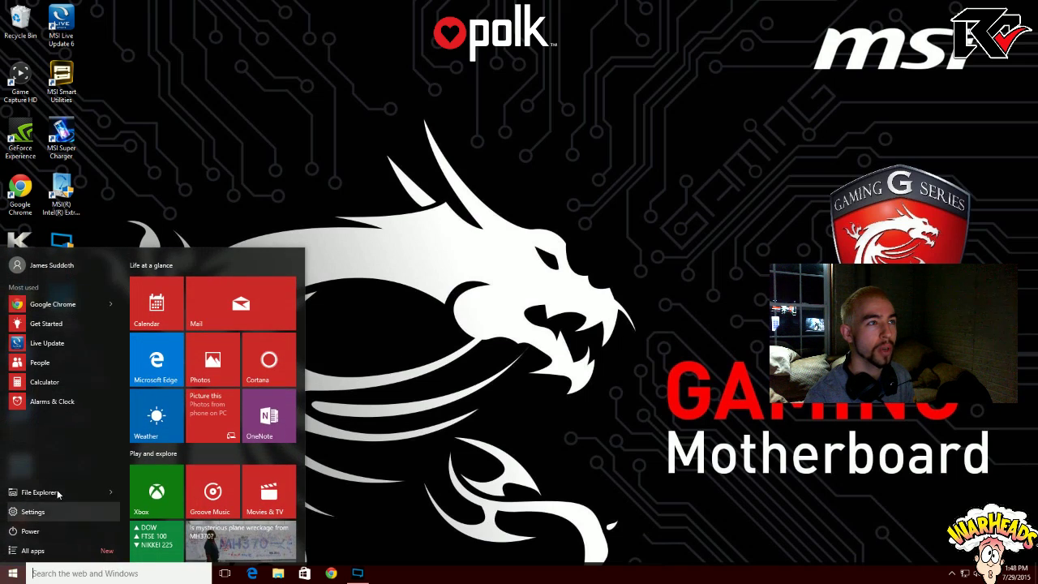
left_click(358, 333)
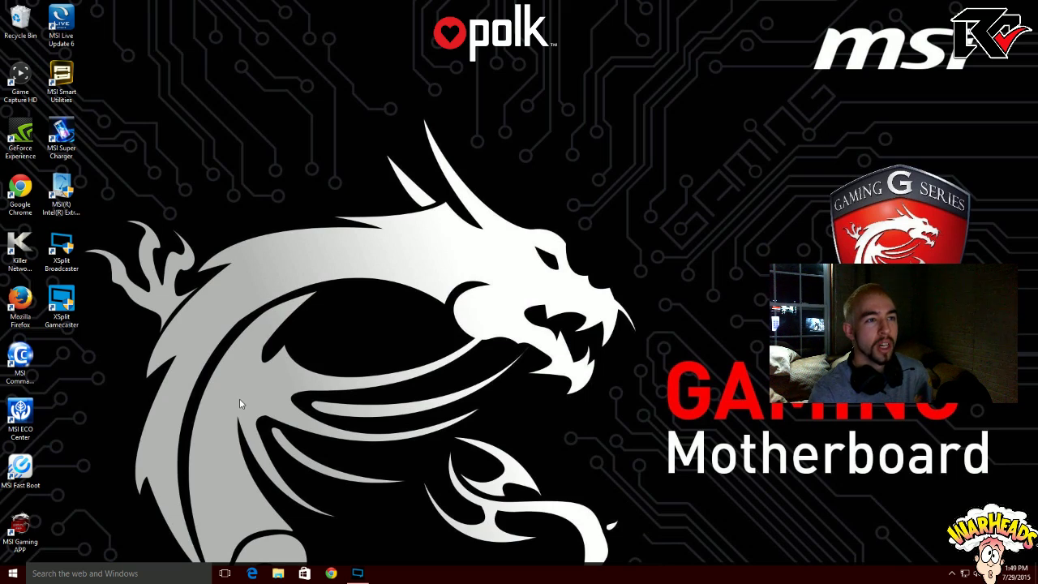
Open the Windows Store, enable XSplit's Desktop region (1470, 550) source, and view the Store's downloads page
left_click(307, 573)
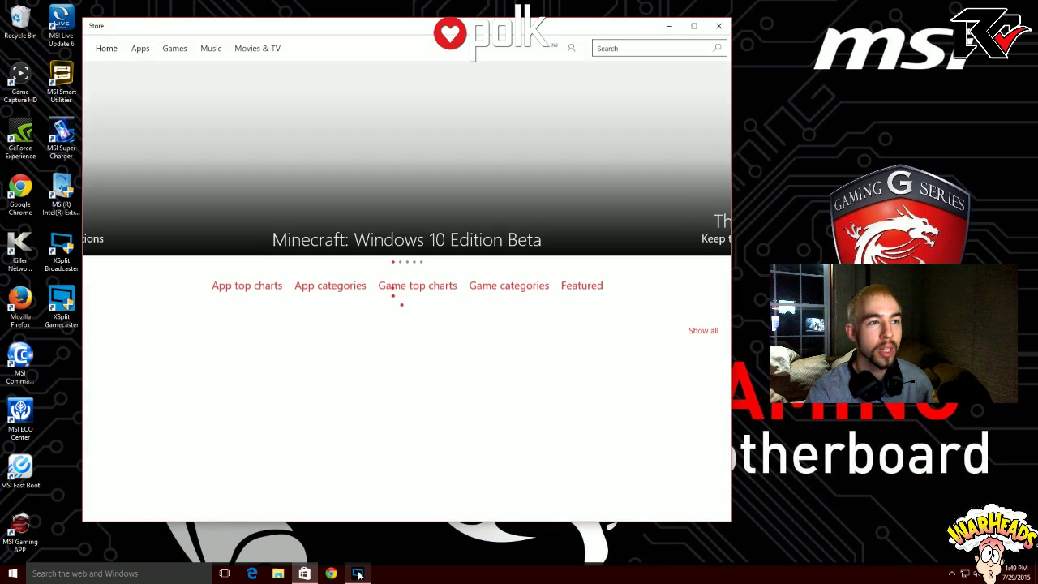
left_click(358, 573)
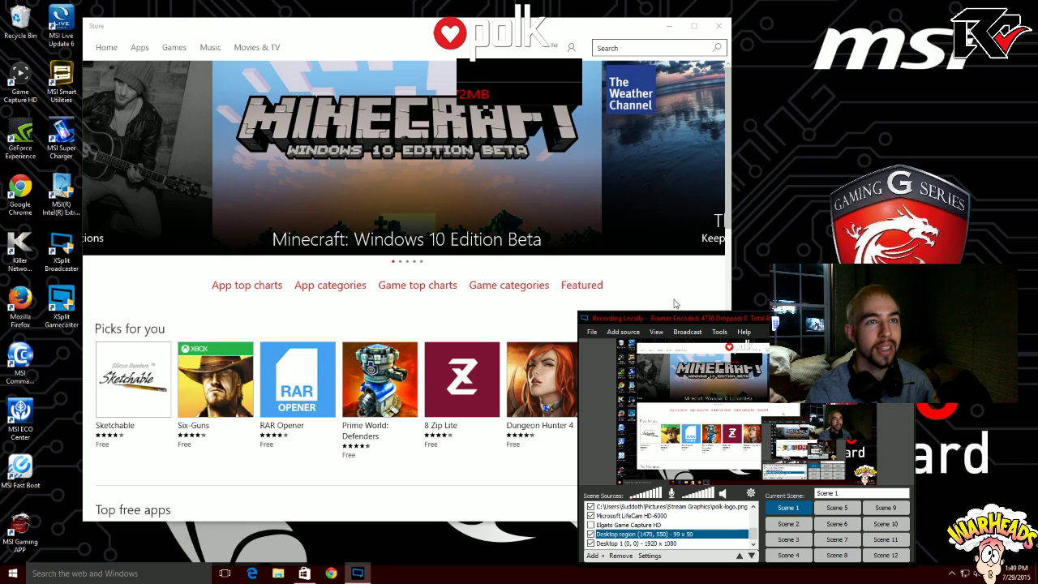
left_click(571, 48)
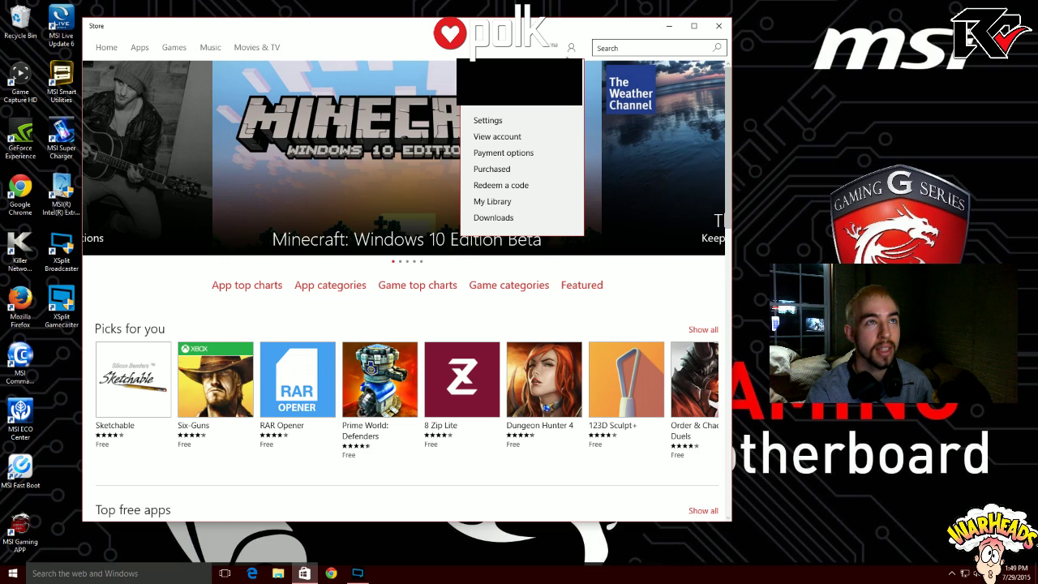
left_click(498, 218)
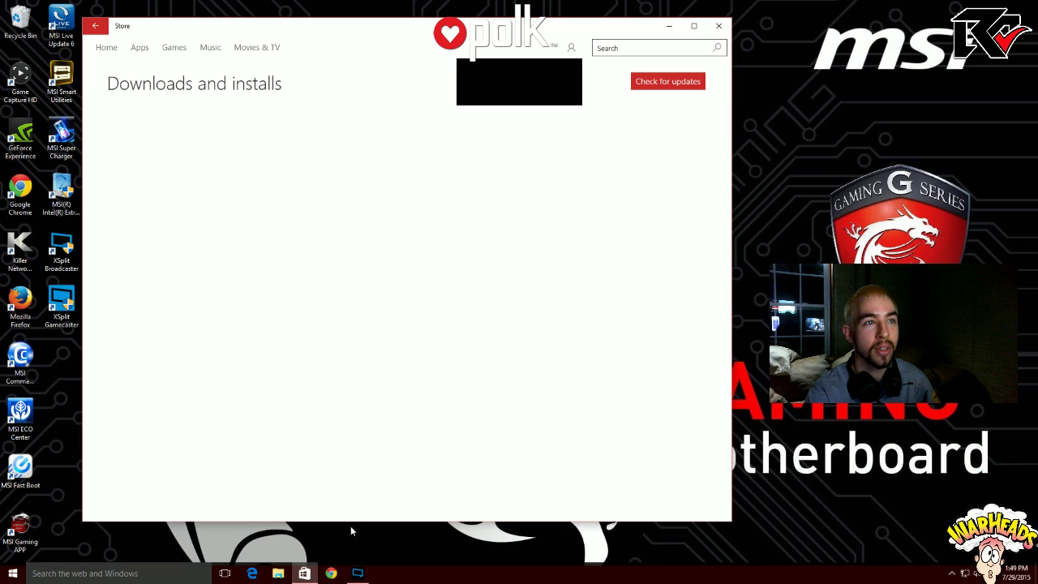
Disable the Desktop region (1470, 550) source in the XSplit scene and close the Store
left_click(358, 573)
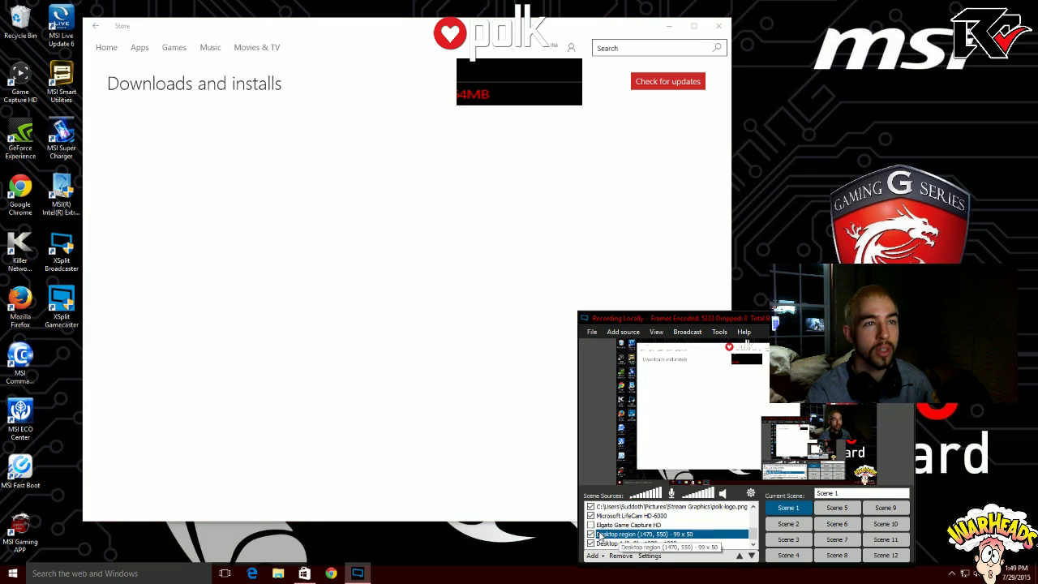
left_click(591, 534)
left_click(504, 385)
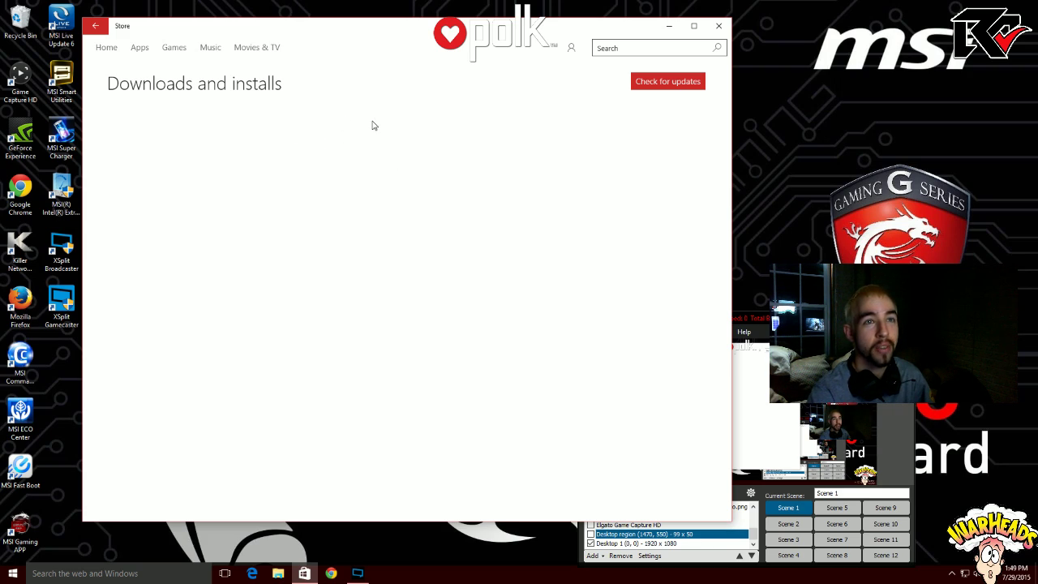
left_click(719, 26)
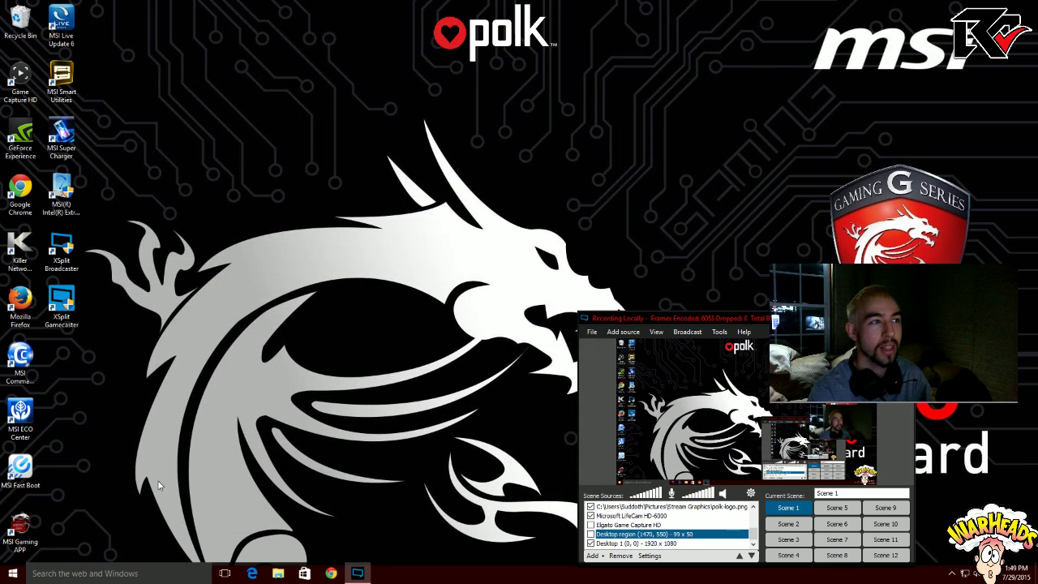
Switch to the Xbox app and open its console connection page
left_click(14, 575)
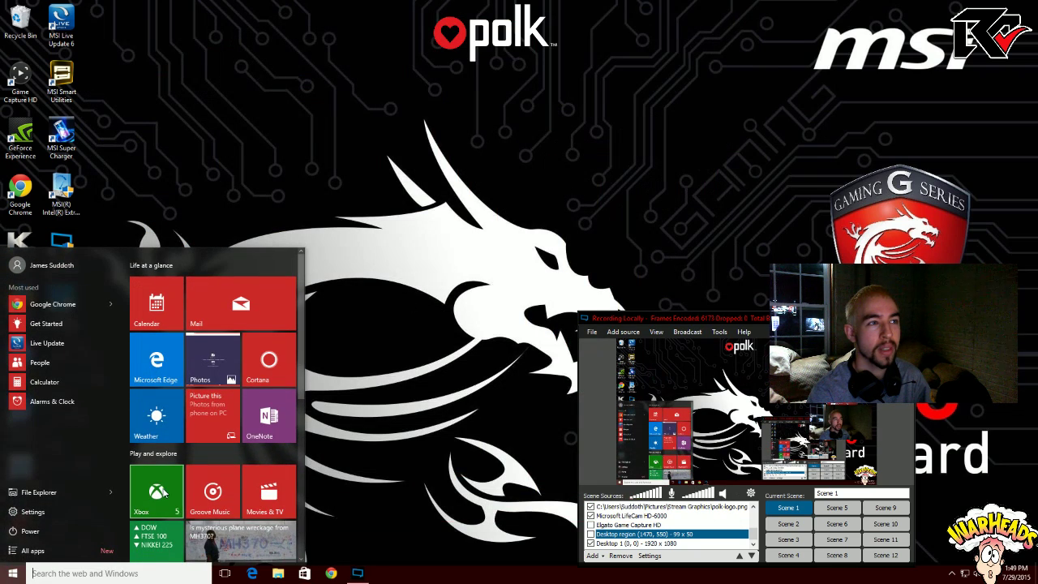
left_click(160, 489)
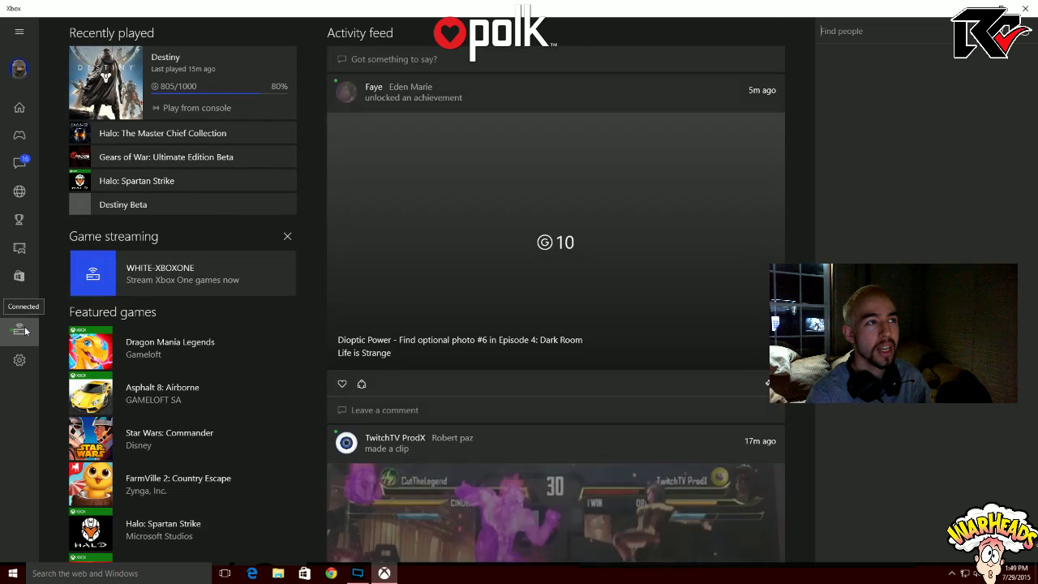
left_click(20, 329)
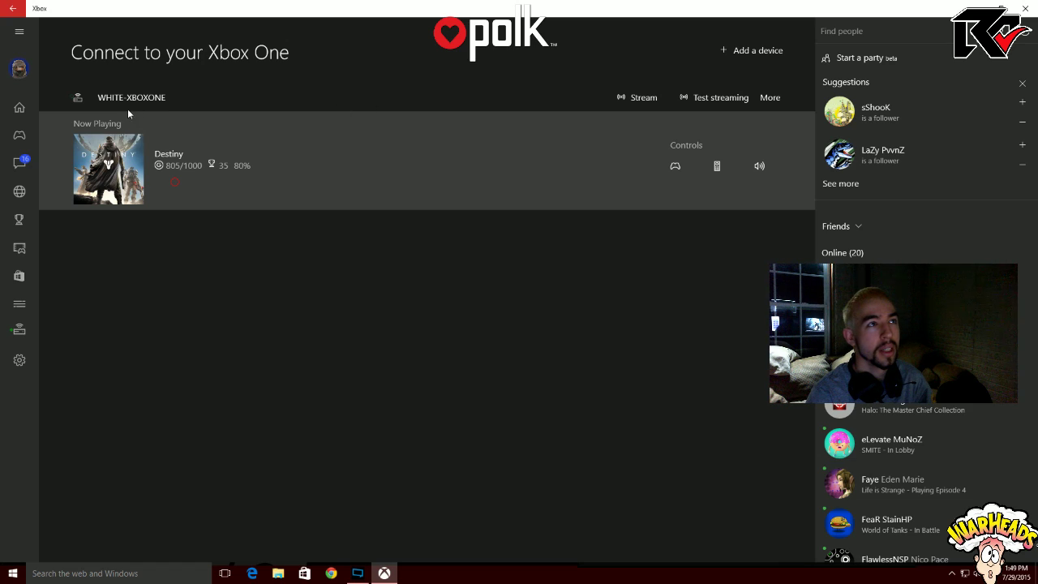
Disconnect the WHITE-XBOXONE console from the PC and reconnect to it
left_click(769, 98)
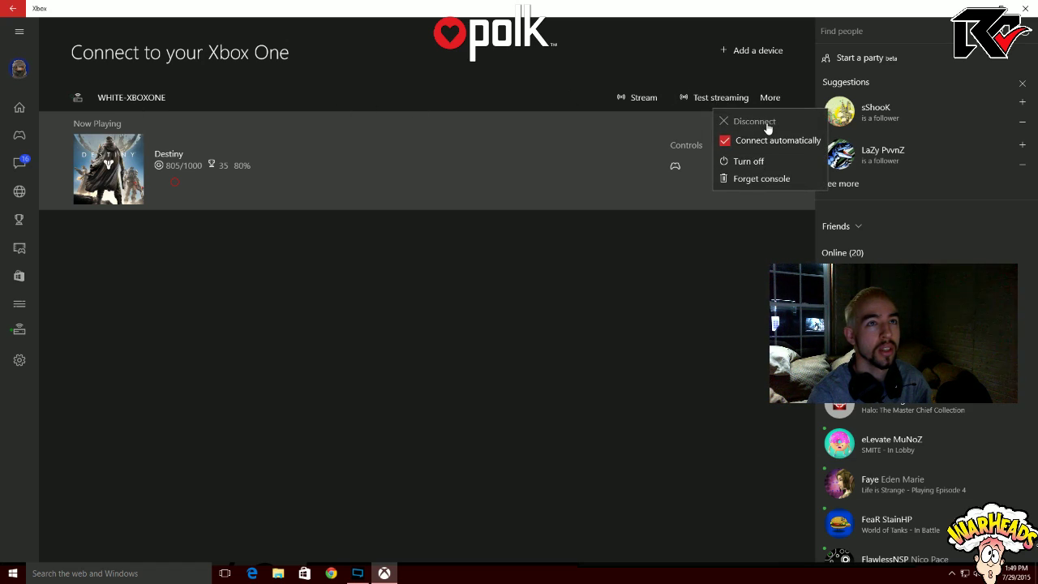
left_click(764, 123)
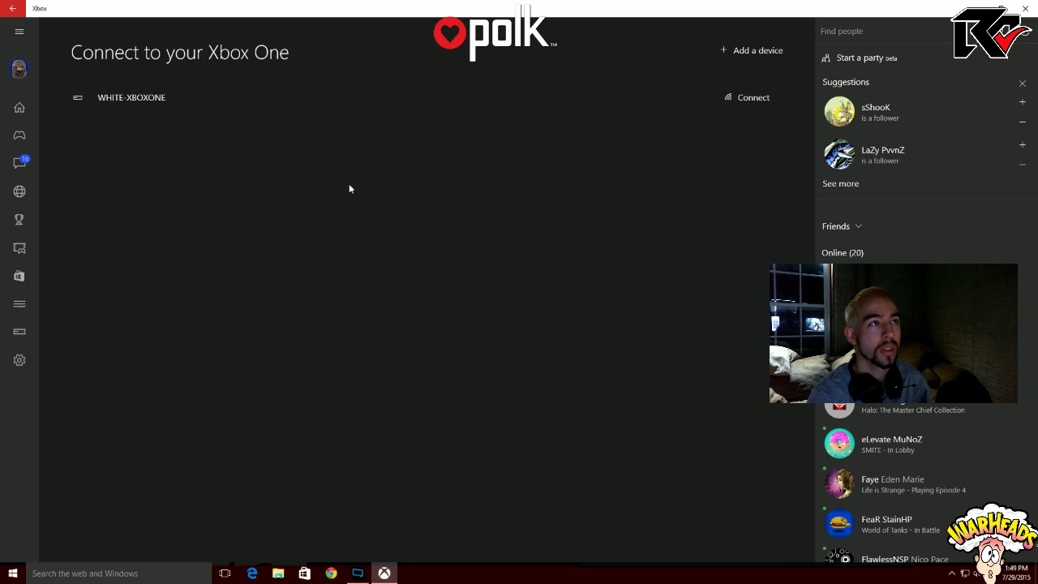
left_click(19, 334)
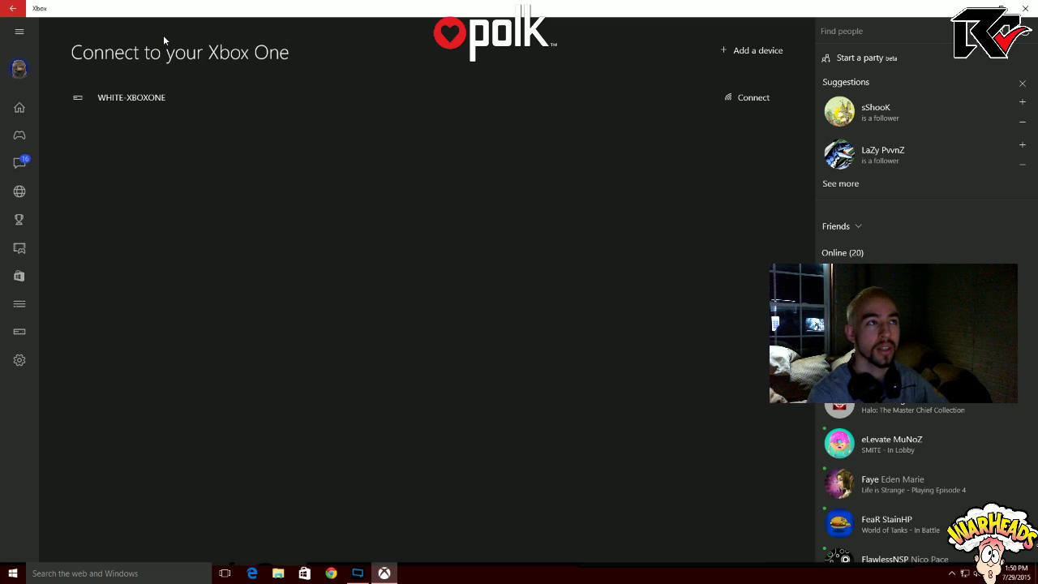
left_click(731, 102)
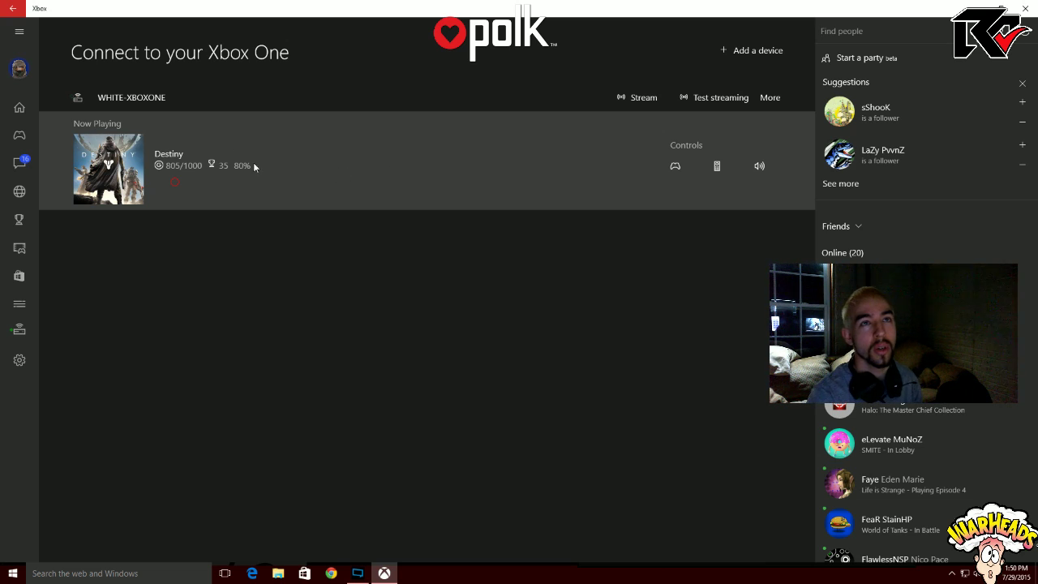
Take the Xbox app out of its maximized view and start streaming from WHITE-XBOXONE, continuing without a controller
left_click(1001, 8)
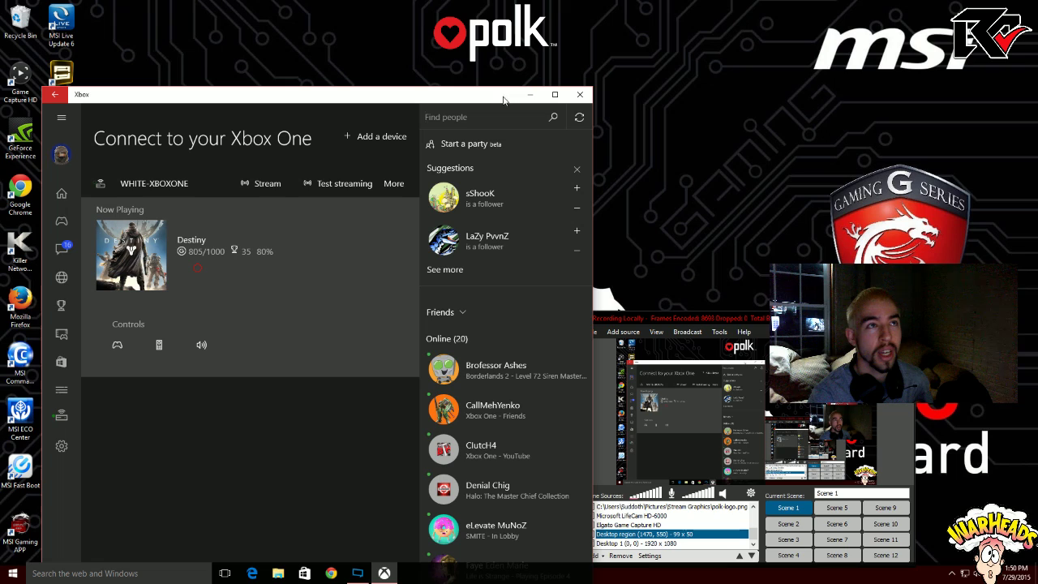
left_click_drag(457, 102, 477, 46)
left_click(292, 128)
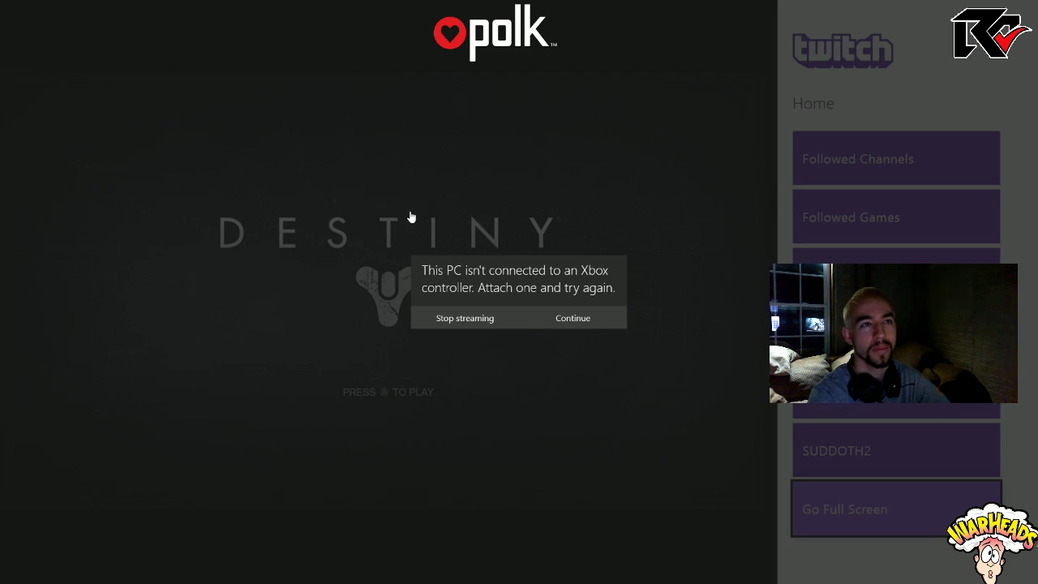
left_click(569, 318)
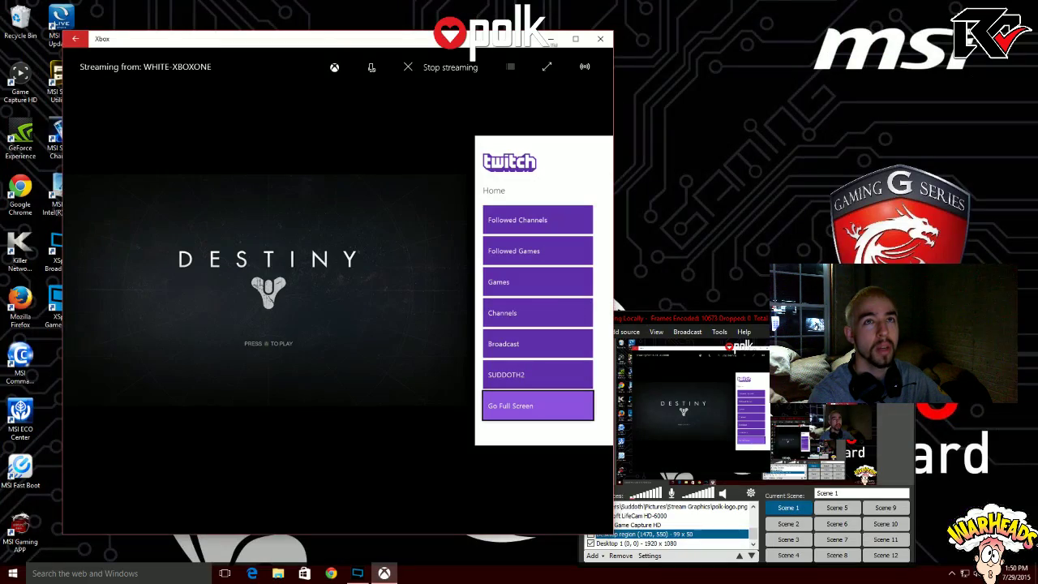
Restore the streaming window to a smaller size, dock it in the desktop's upper-left corner, and enlarge it to the taskbar
double_click(422, 8)
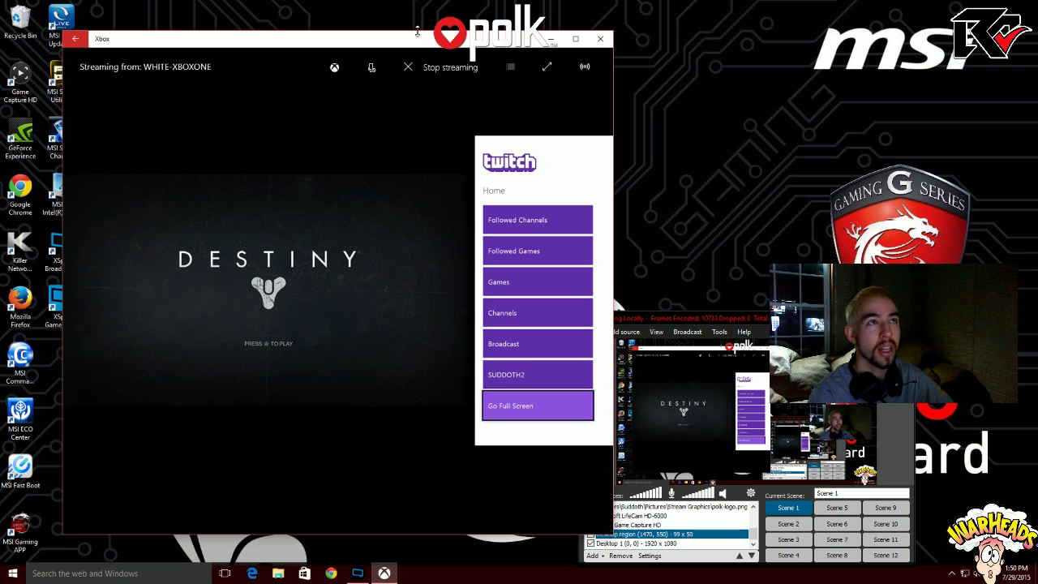
left_click_drag(417, 42, 353, 13)
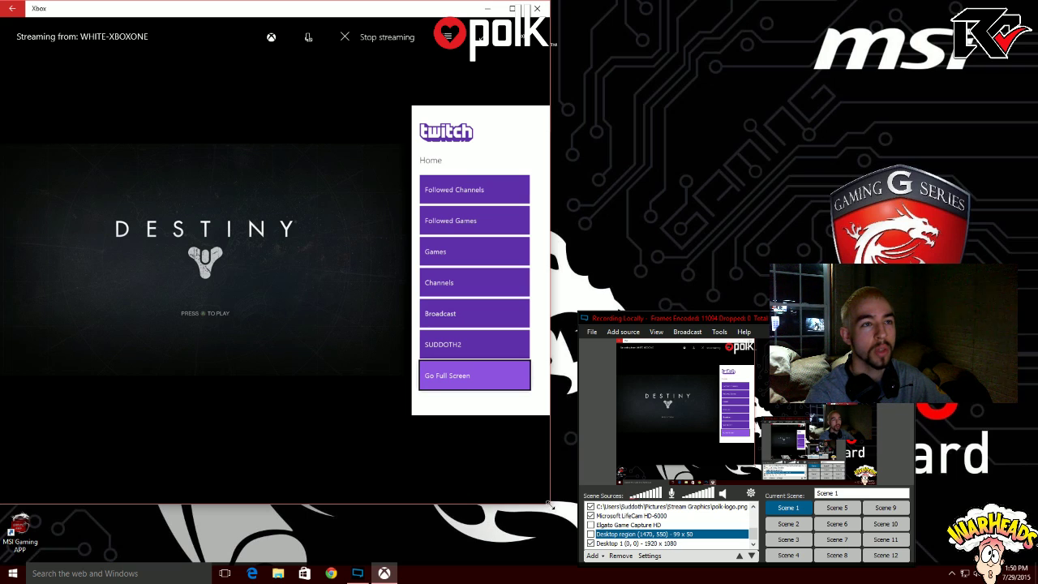
left_click_drag(549, 504, 593, 559)
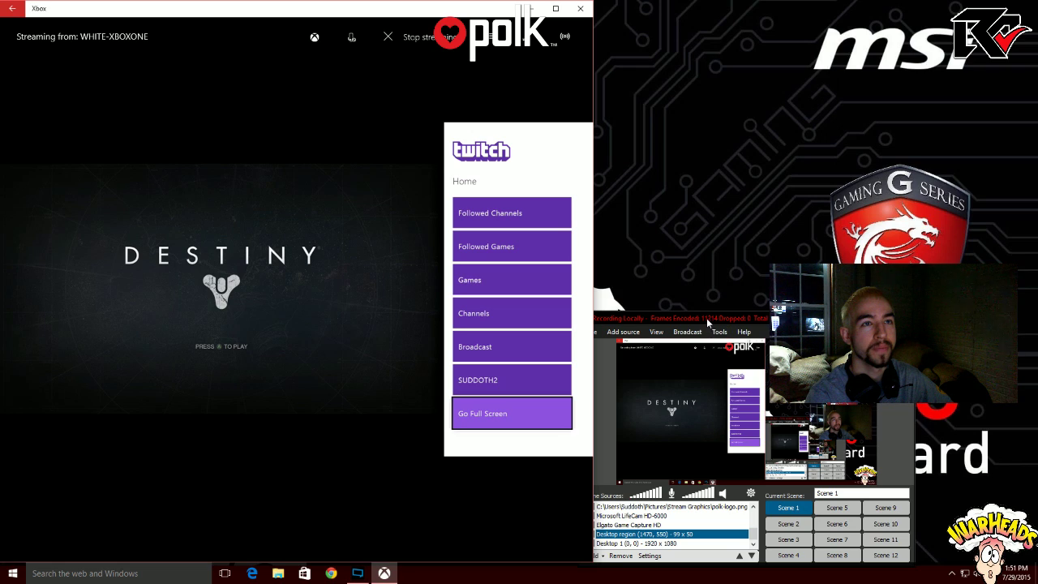
Enlarge the XSplit window and place it beside the Xbox stream, clear of most of the game picture
left_click_drag(708, 323, 791, 207)
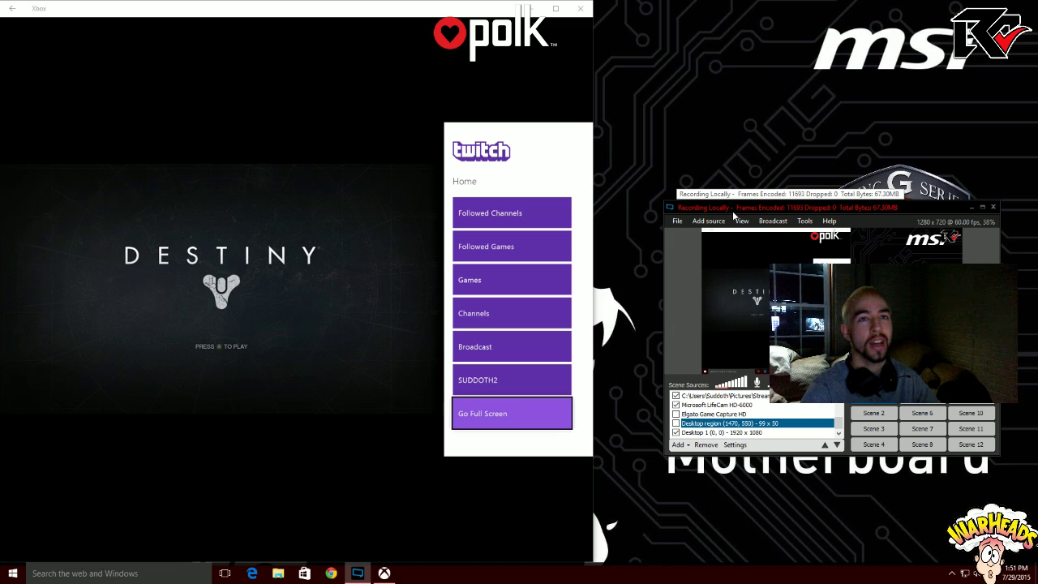
left_click(821, 237)
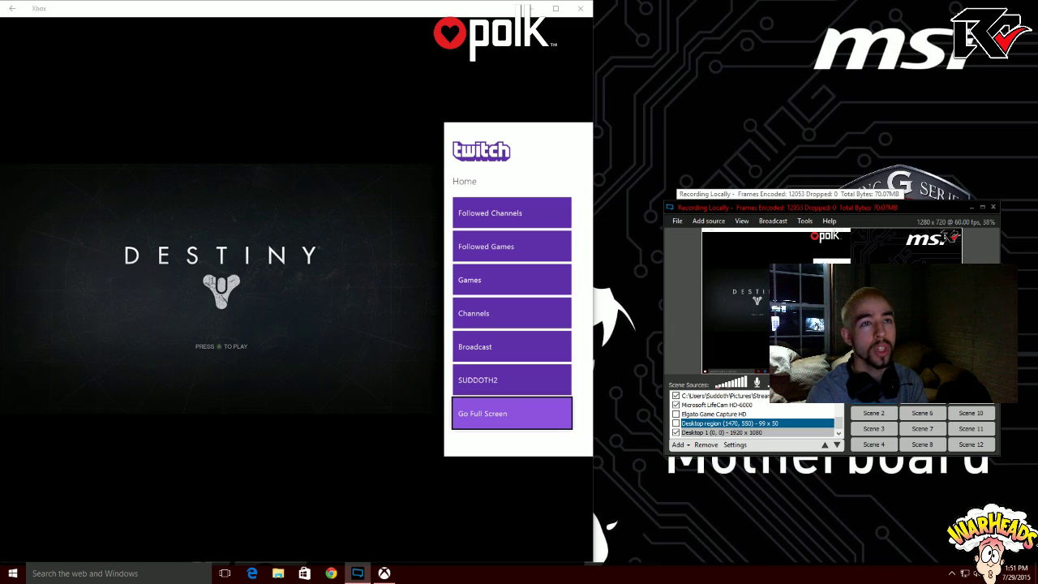
mouse_move(266, 321)
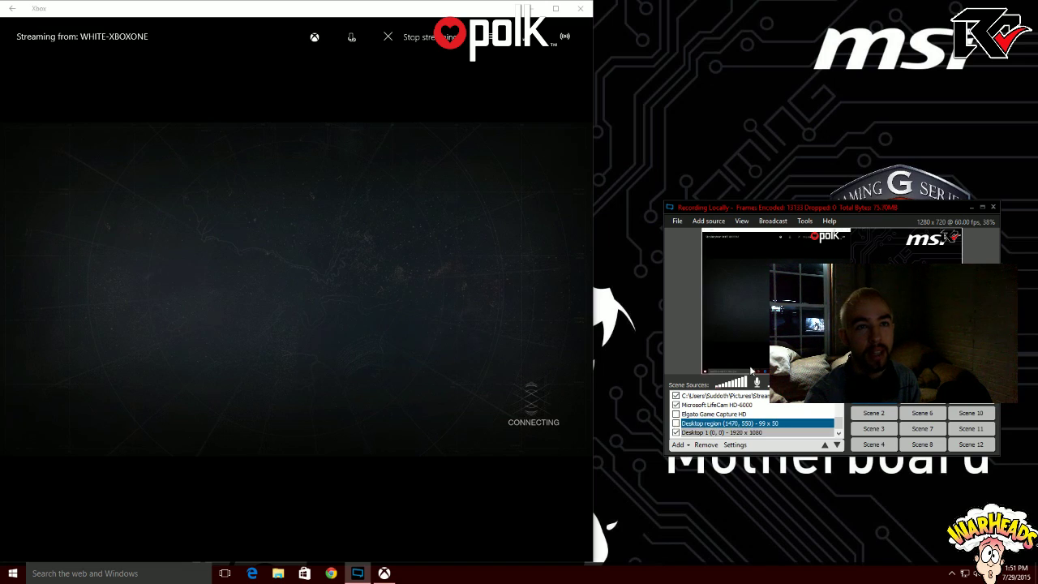
left_click_drag(863, 213, 607, 153)
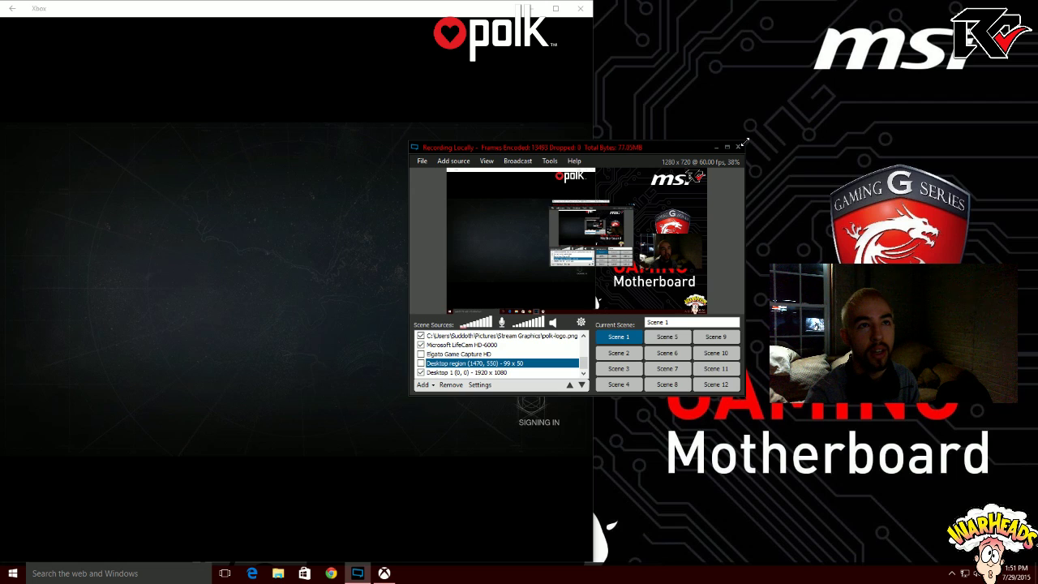
left_click_drag(745, 143, 950, 66)
left_click_drag(790, 78, 393, 137)
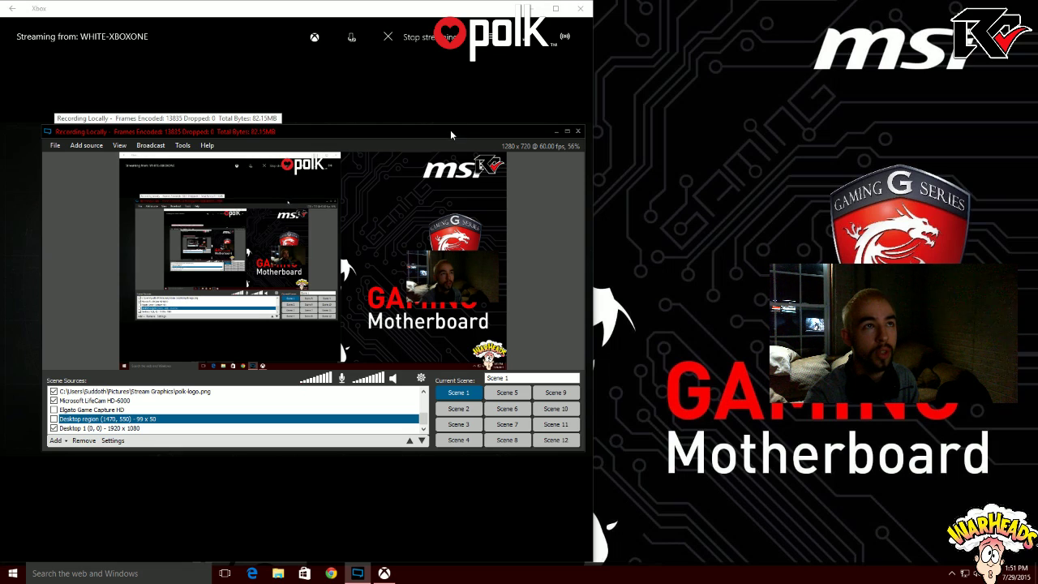
left_click_drag(454, 134, 915, 121)
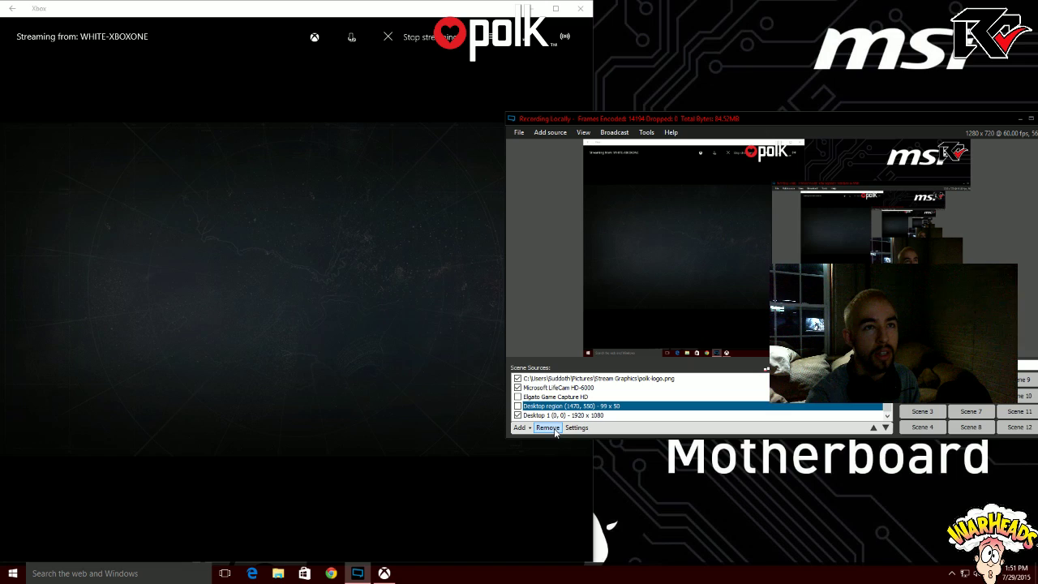
Add a screen capture region of about 1097 x 607 px around the game picture in the Xbox streaming window
left_click(519, 427)
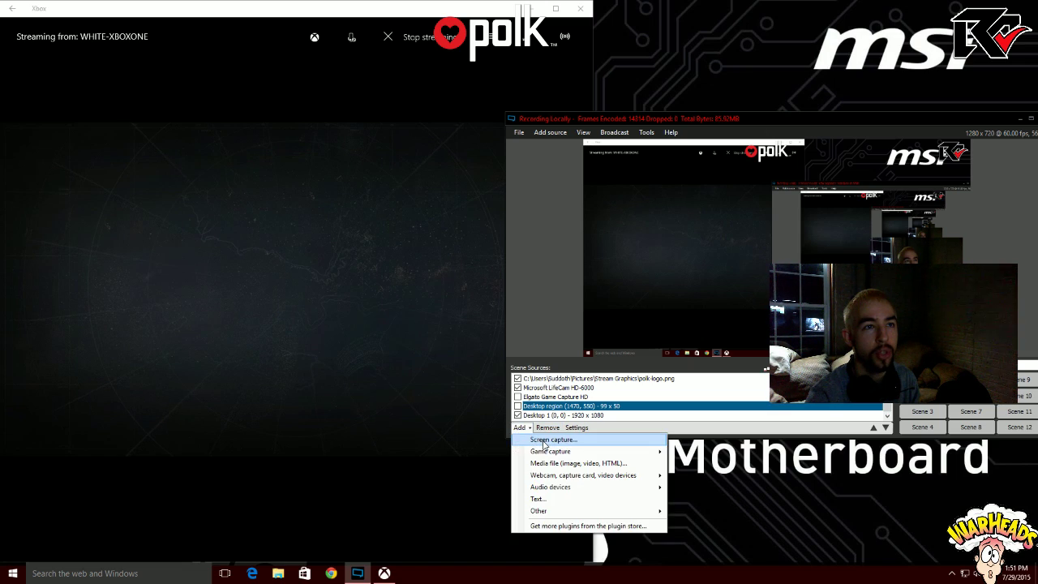
left_click(544, 441)
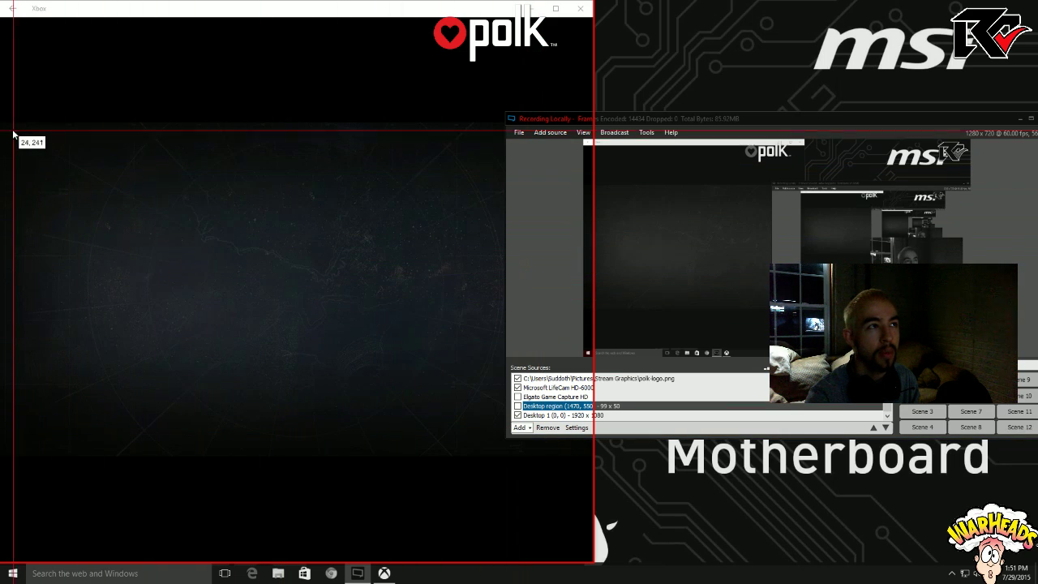
left_click_drag(0, 126, 598, 458)
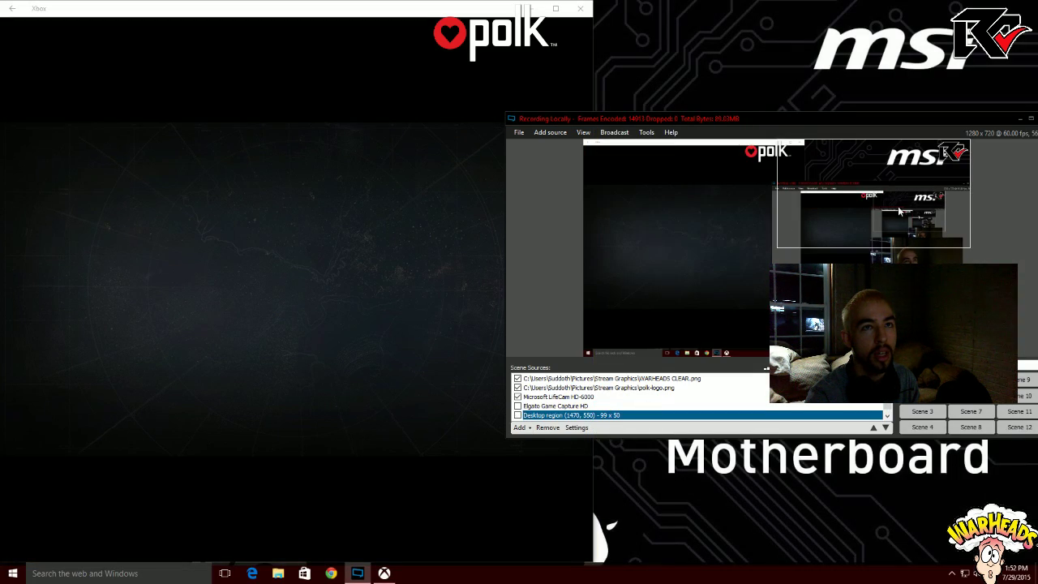
Shift the XSplit window fully into view and turn off Exclusive Window Capture for the Xbox window region source
left_click_drag(750, 123, 715, 86)
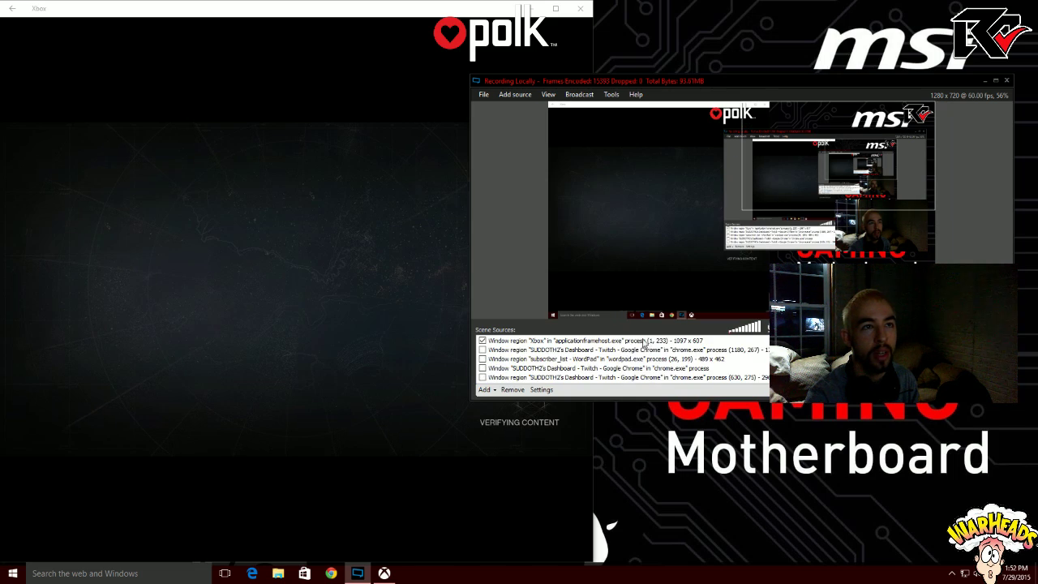
left_click(639, 235)
left_click_drag(639, 233, 639, 197)
double_click(638, 196)
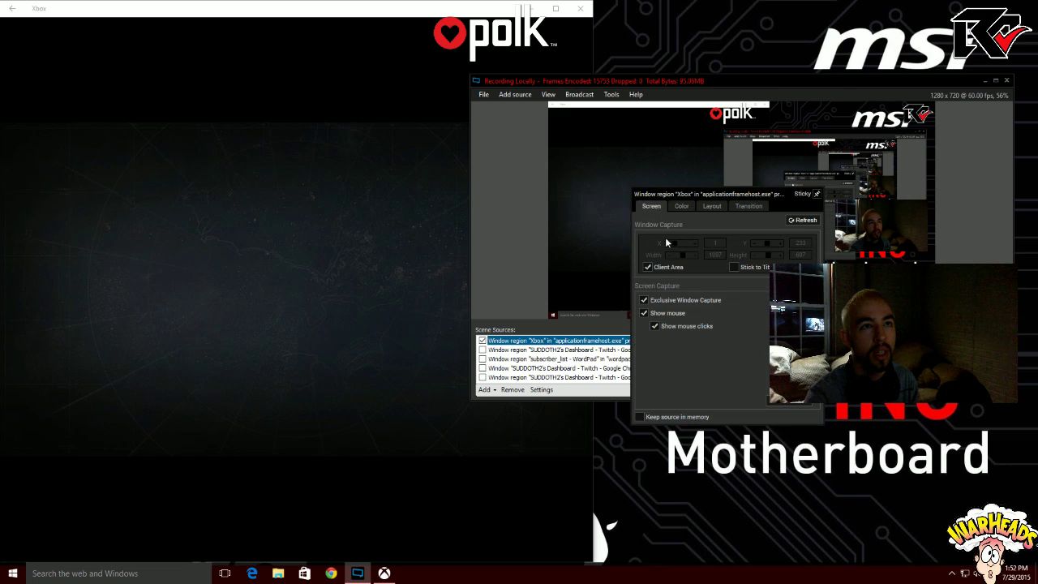
left_click(663, 304)
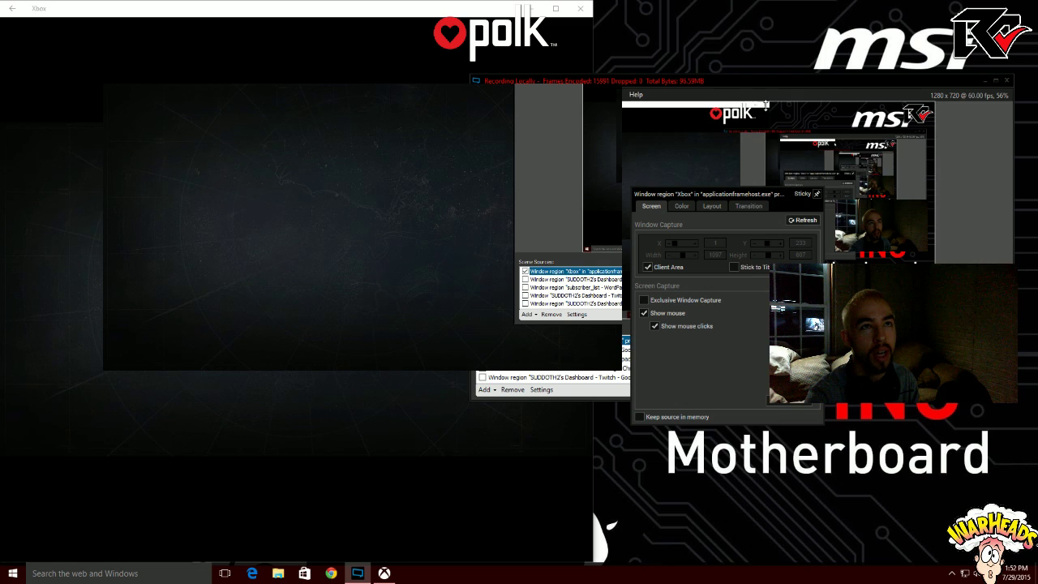
left_click(816, 162)
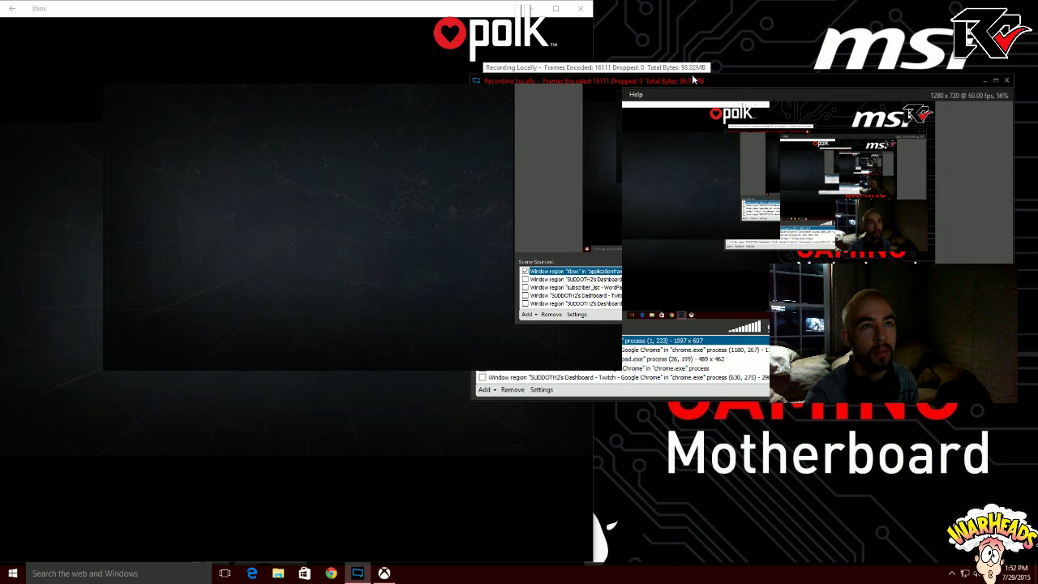
Enlarge the Xbox capture over the scene's upper-left area and move the XSplit window off the Xbox stream
left_click_drag(692, 84, 812, 105)
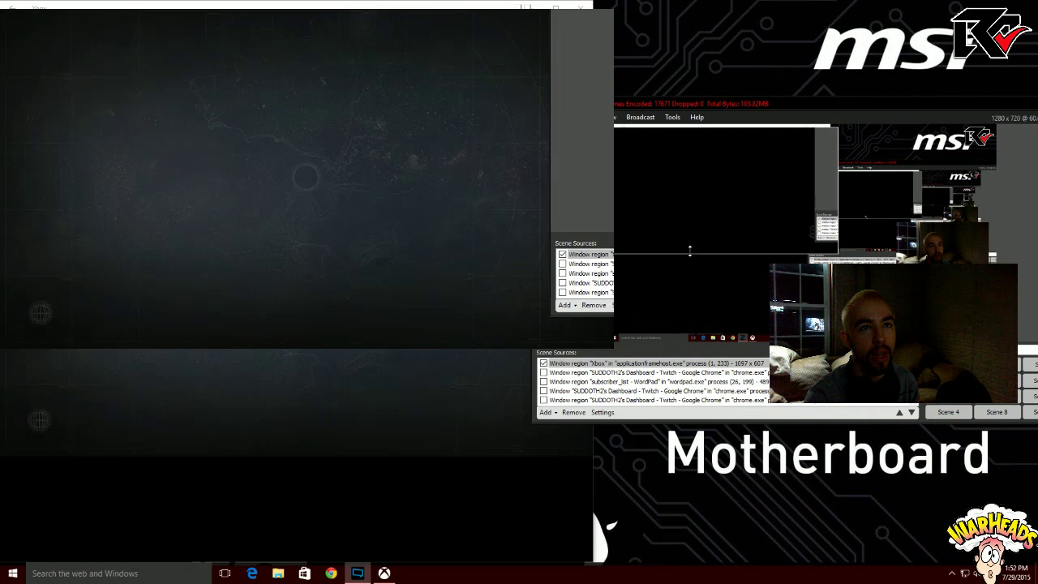
left_click_drag(737, 104, 812, 120)
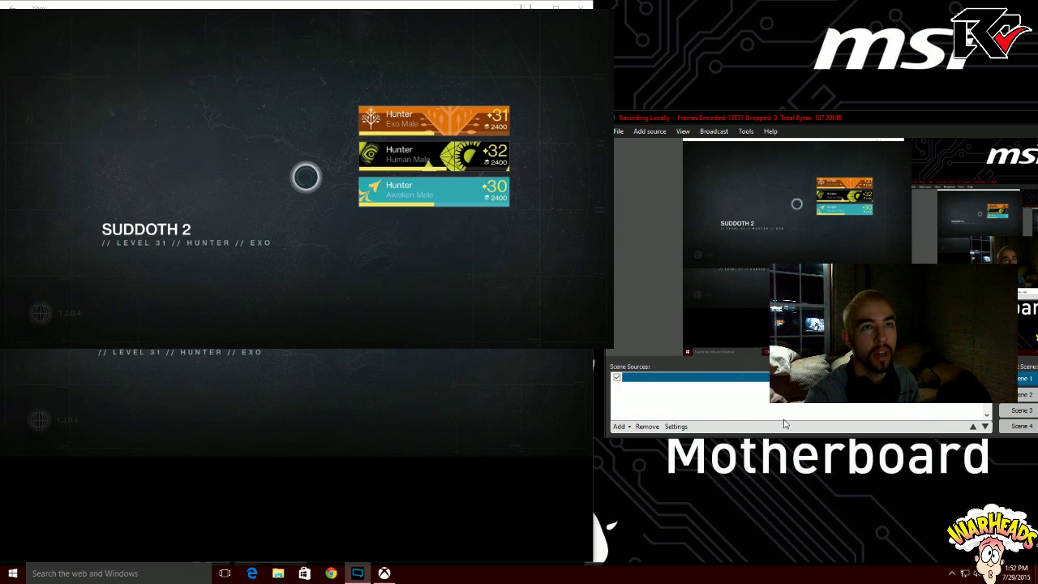
Add the WARHEADS CLEAR image from Pictures > Stream Graphics as a media source and place it in the scene's upper-left corner
left_click(620, 427)
left_click(666, 461)
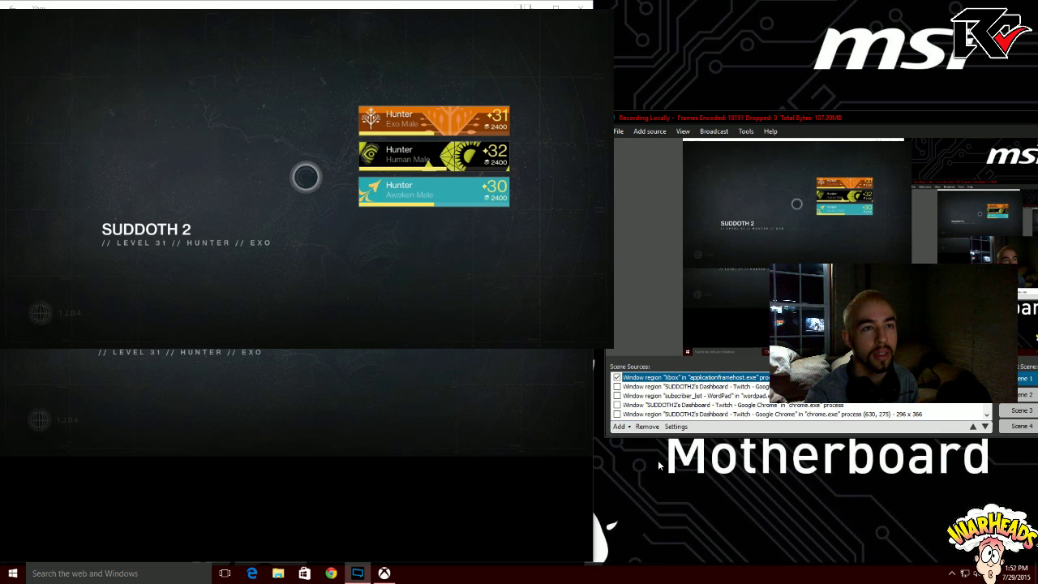
left_click(590, 129)
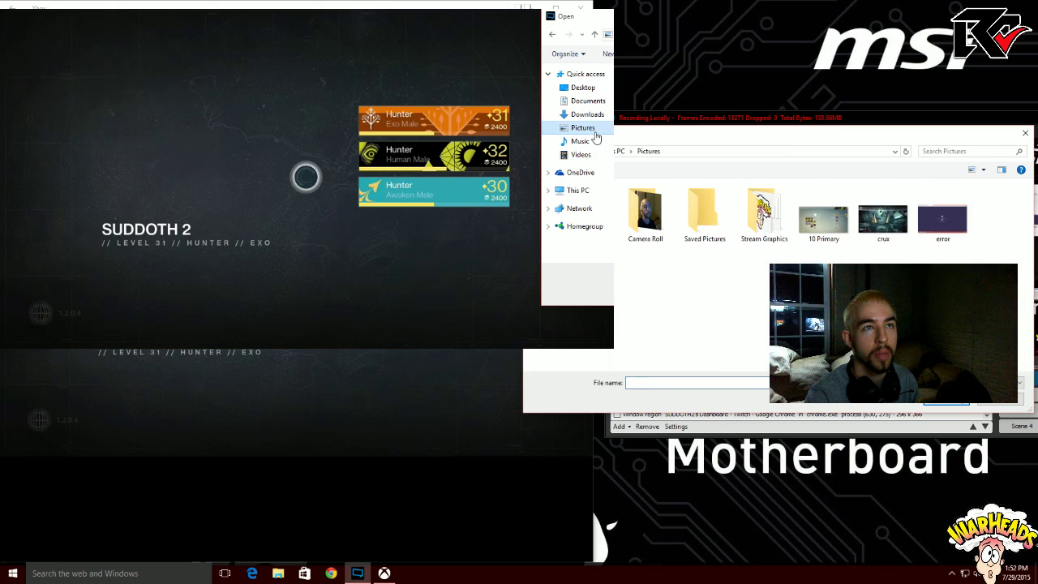
left_click(821, 217)
double_click(763, 215)
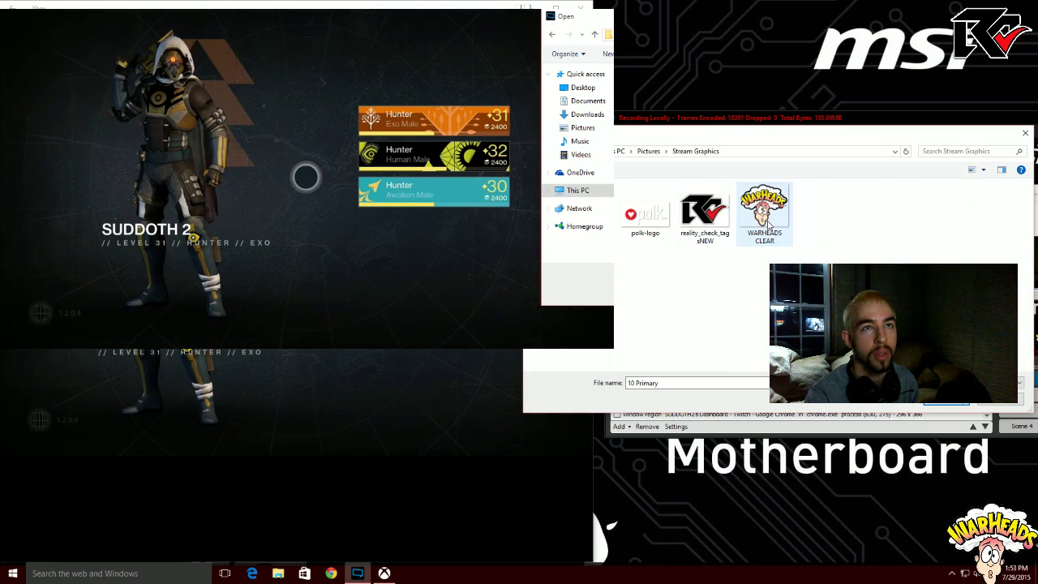
left_click(758, 208)
double_click(757, 208)
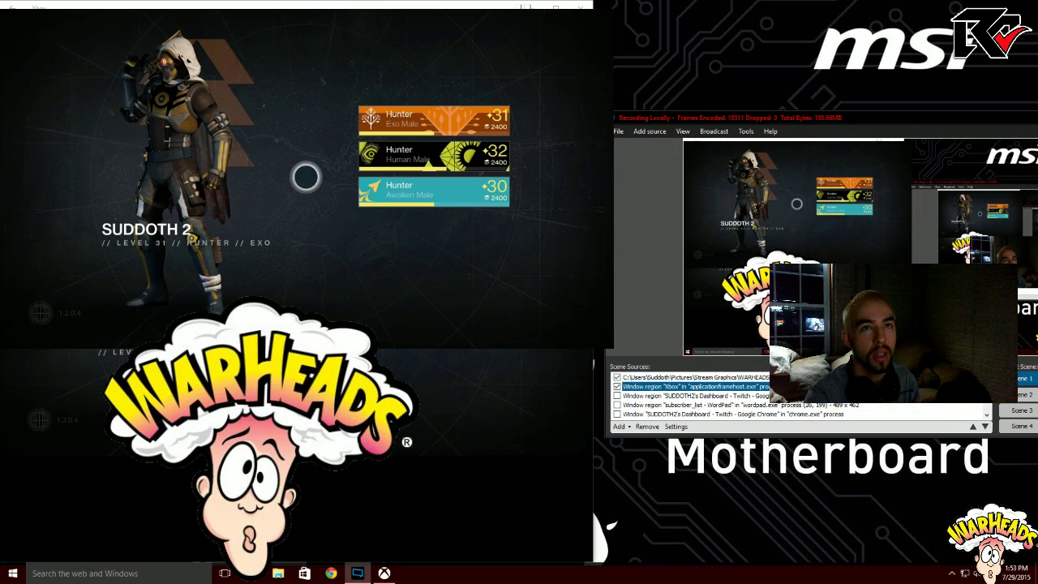
left_click_drag(782, 306, 738, 195)
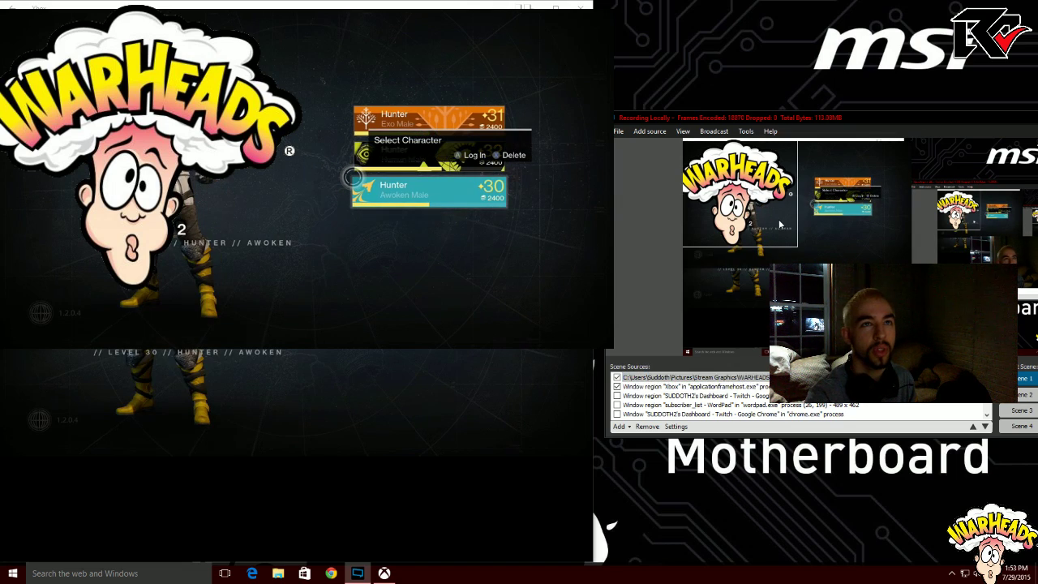
Remove the added WARHEADS image and the Xbox window region from the scene sources
left_click(726, 378)
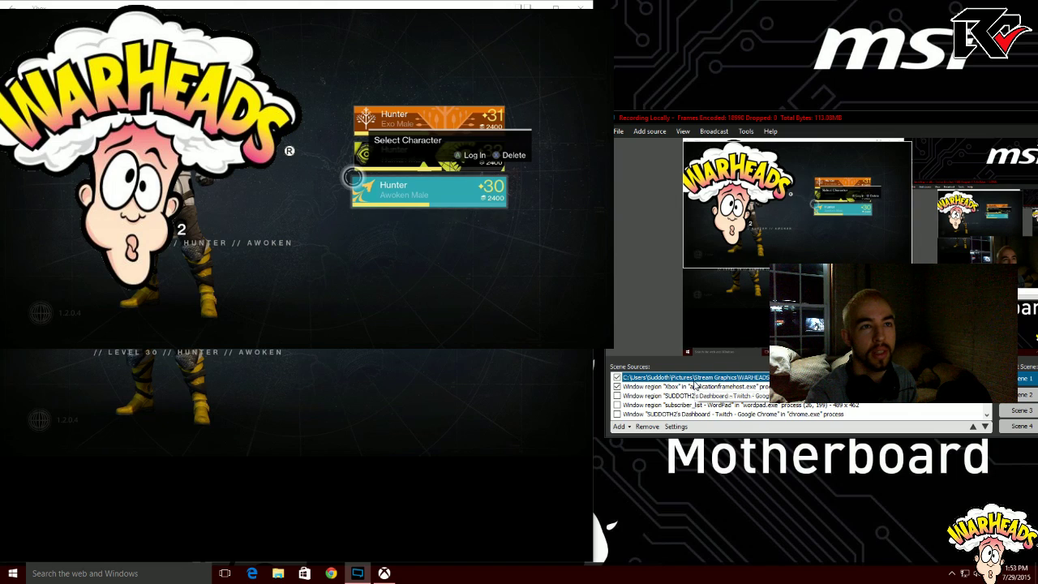
left_click(648, 430)
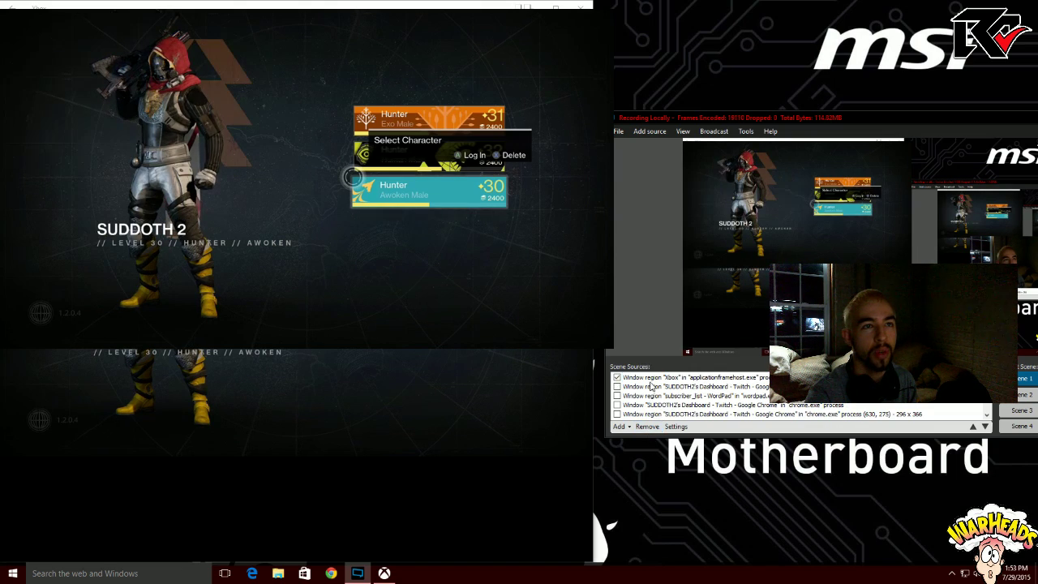
left_click(646, 430)
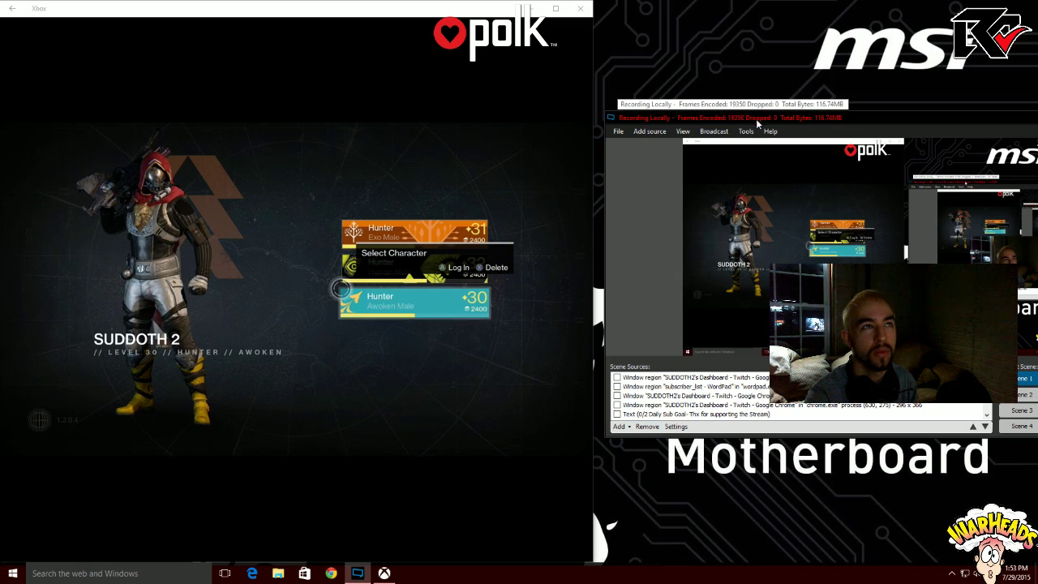
Lower the XSplit window slightly and enable the Elgato Game Capture HD source in the scene
left_click_drag(756, 118, 757, 141)
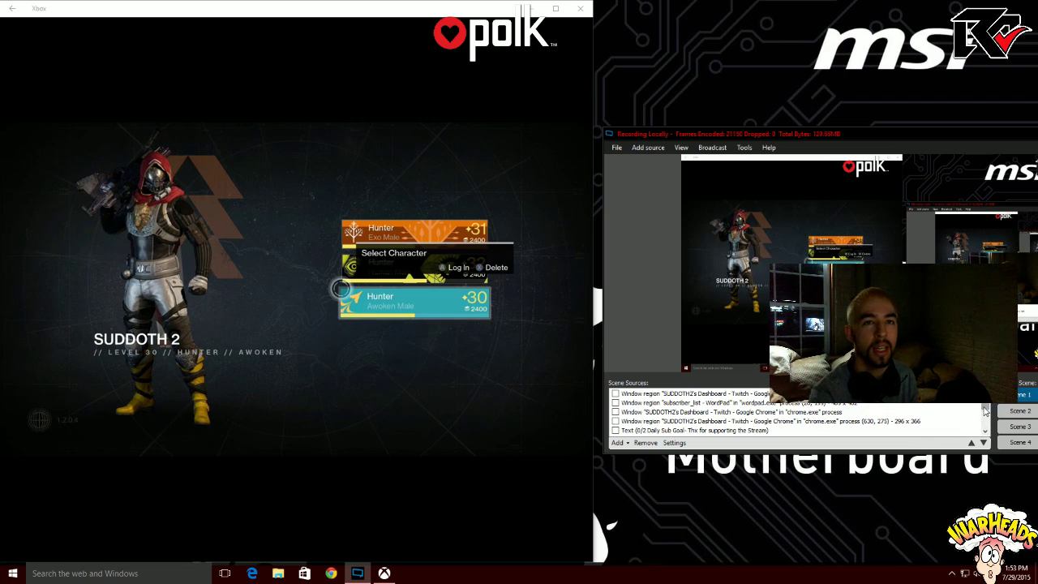
scroll(986, 412, "down", 3)
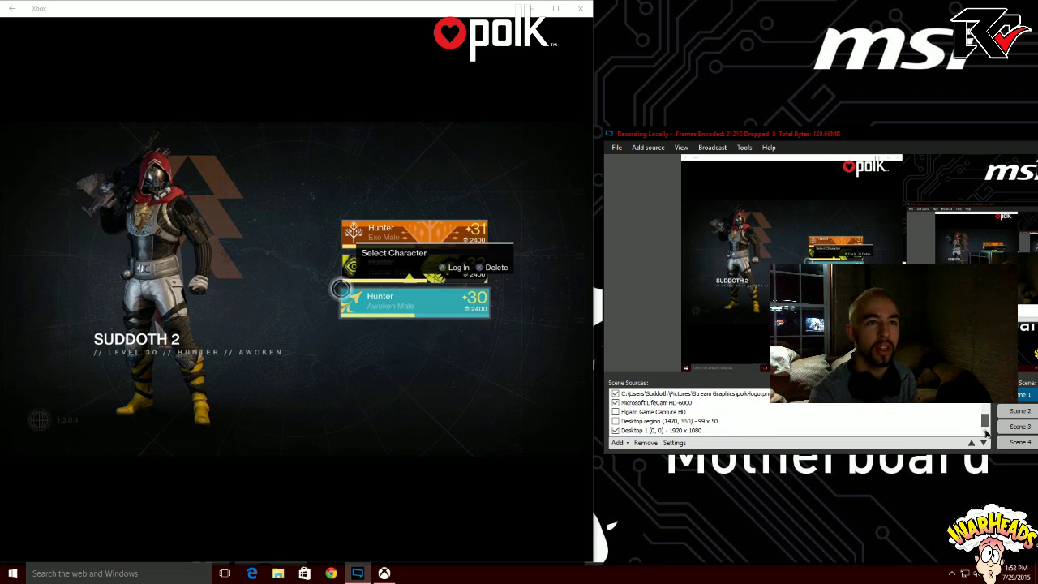
left_click(616, 421)
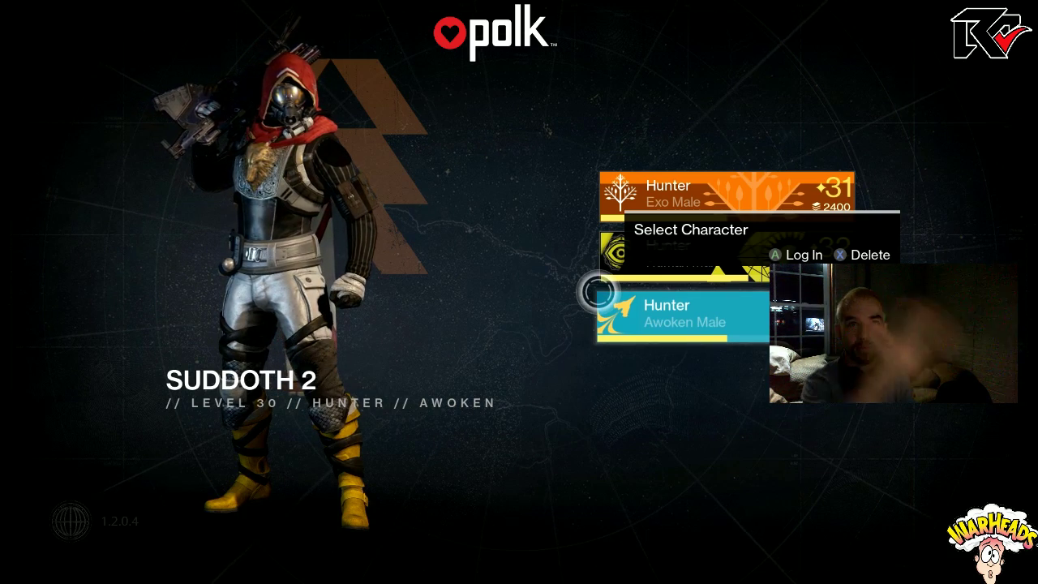